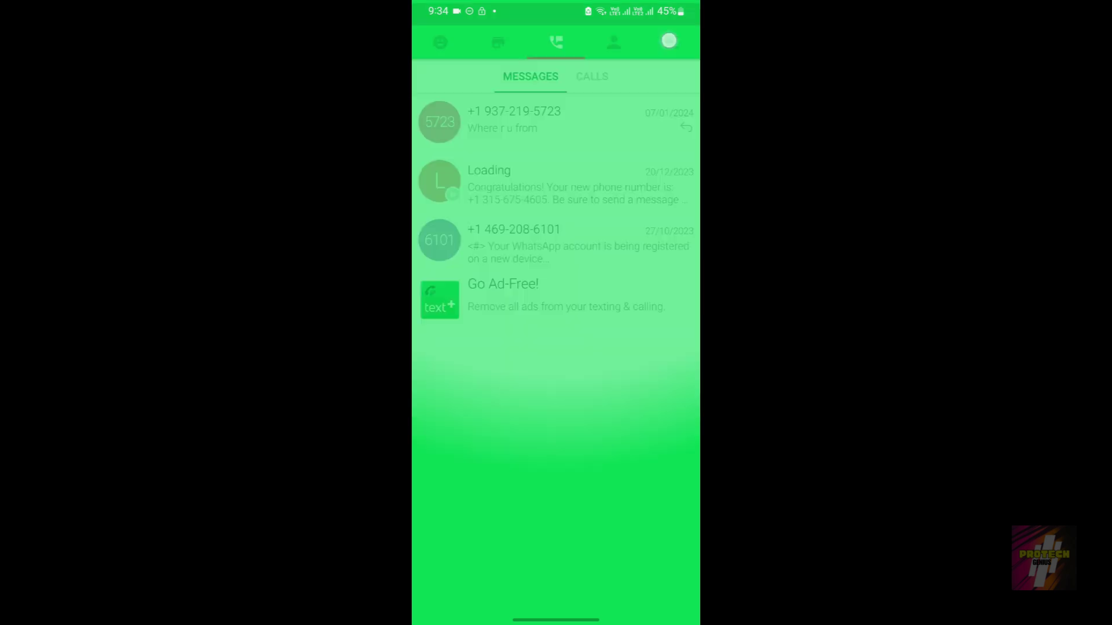
# Move from Messages past call history to the Nextplus account menu
pyautogui.moveTo(666, 509); pyautogui.dragTo(492, 510)
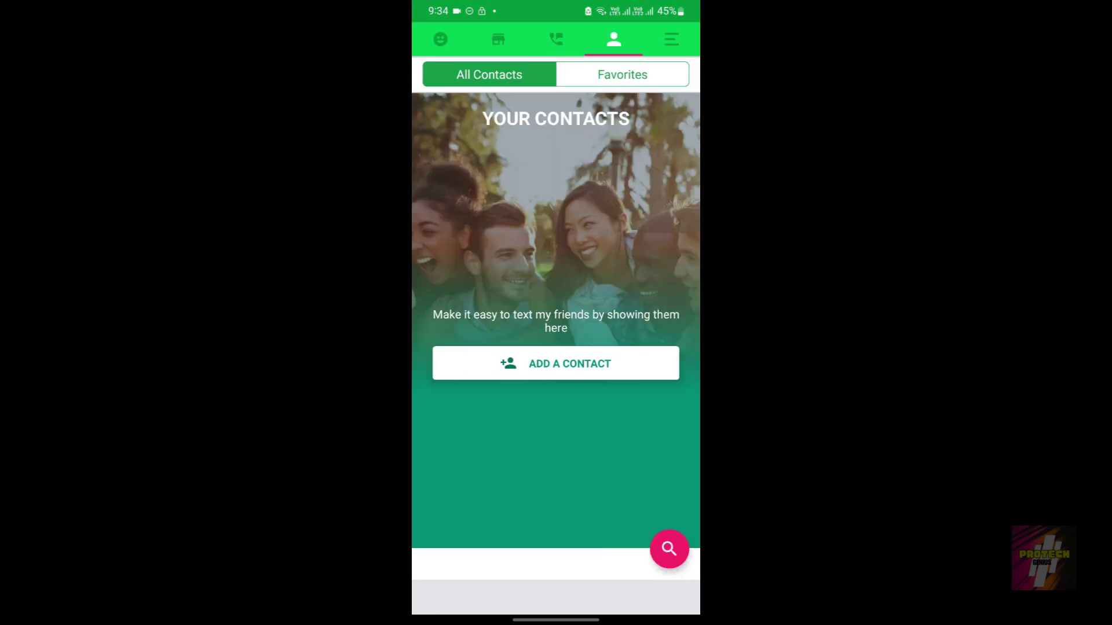
pyautogui.moveTo(582, 479); pyautogui.dragTo(487, 463)
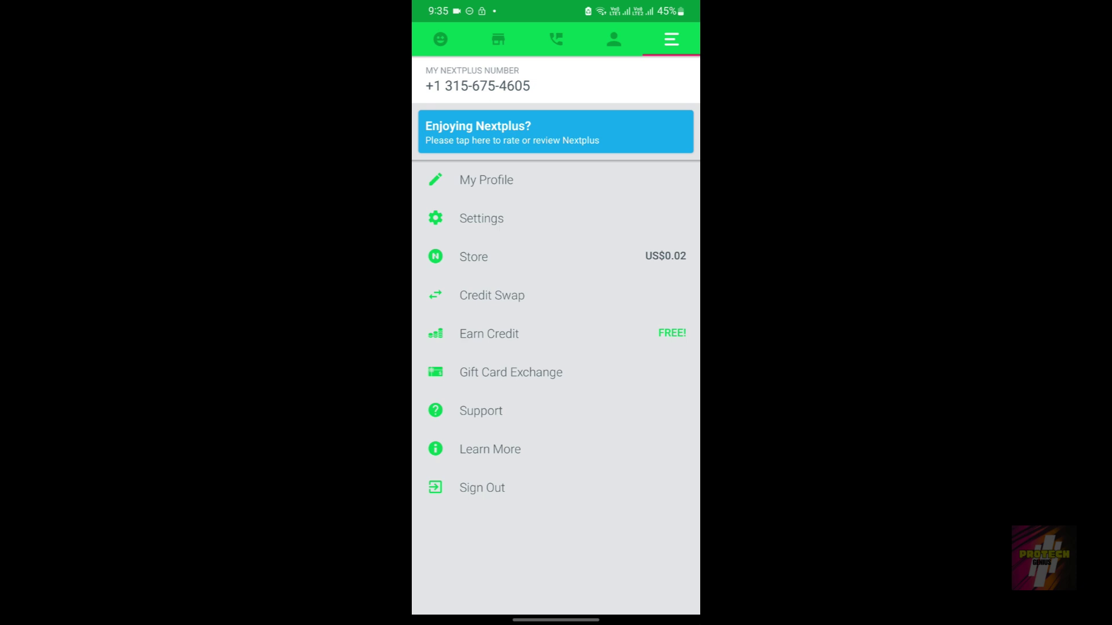
# View the My Nextplus Number page, then go back to the Nextplus menu
pyautogui.click(477, 81)
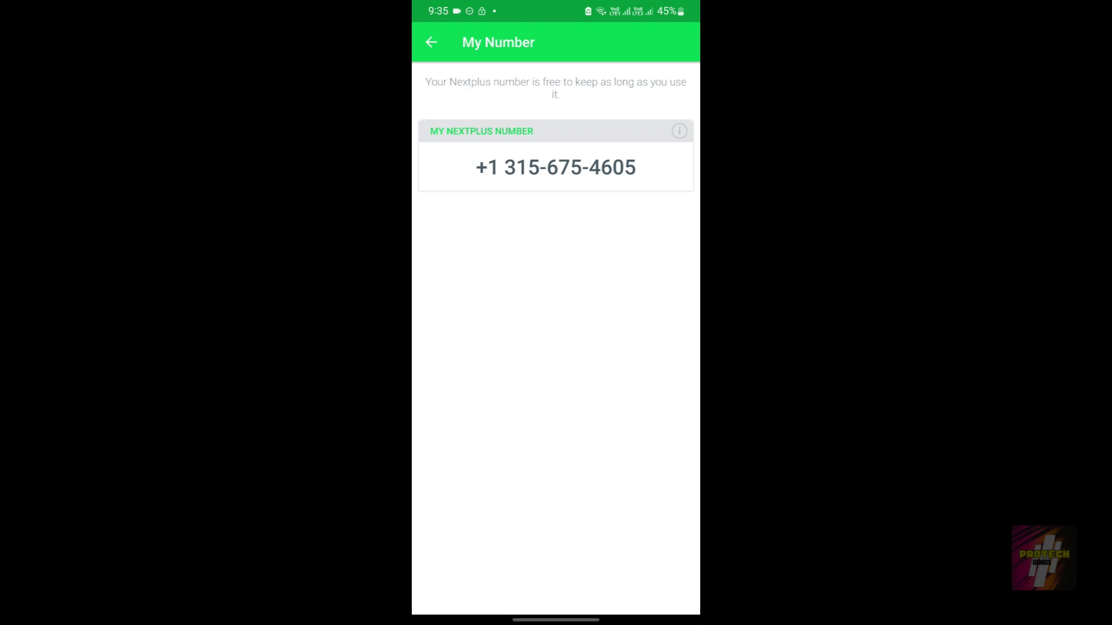
pyautogui.moveTo(695, 432); pyautogui.dragTo(643, 431)
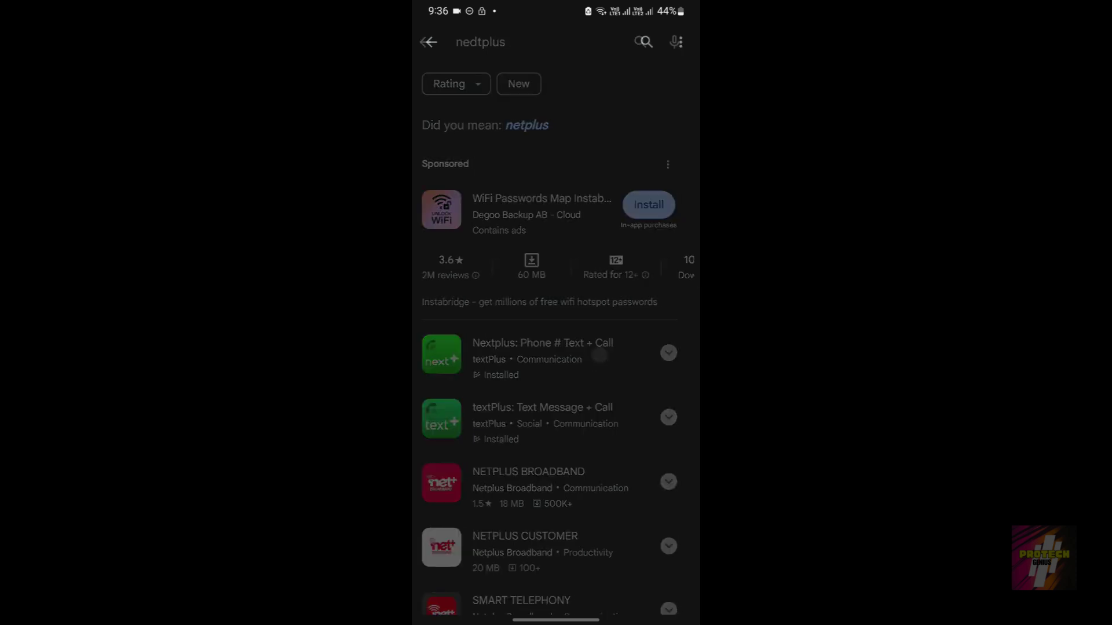
# Collapse Available on more devices and review About this app: version 3.0.3, updated 7 Dec 2023
pyautogui.click(672, 221)
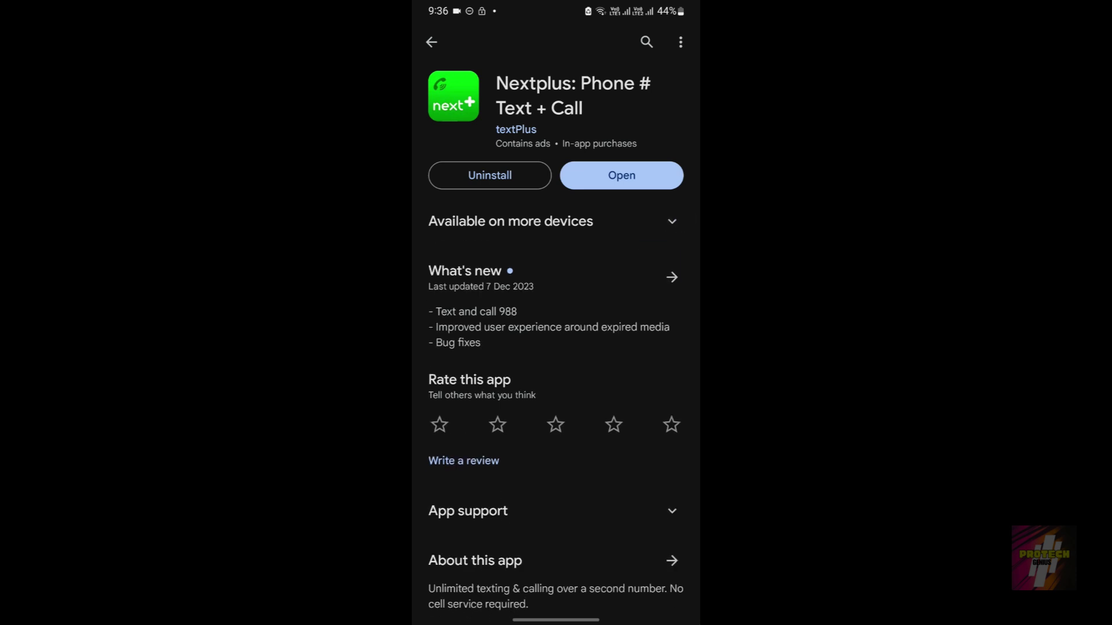
pyautogui.moveTo(618, 381); pyautogui.dragTo(618, 315)
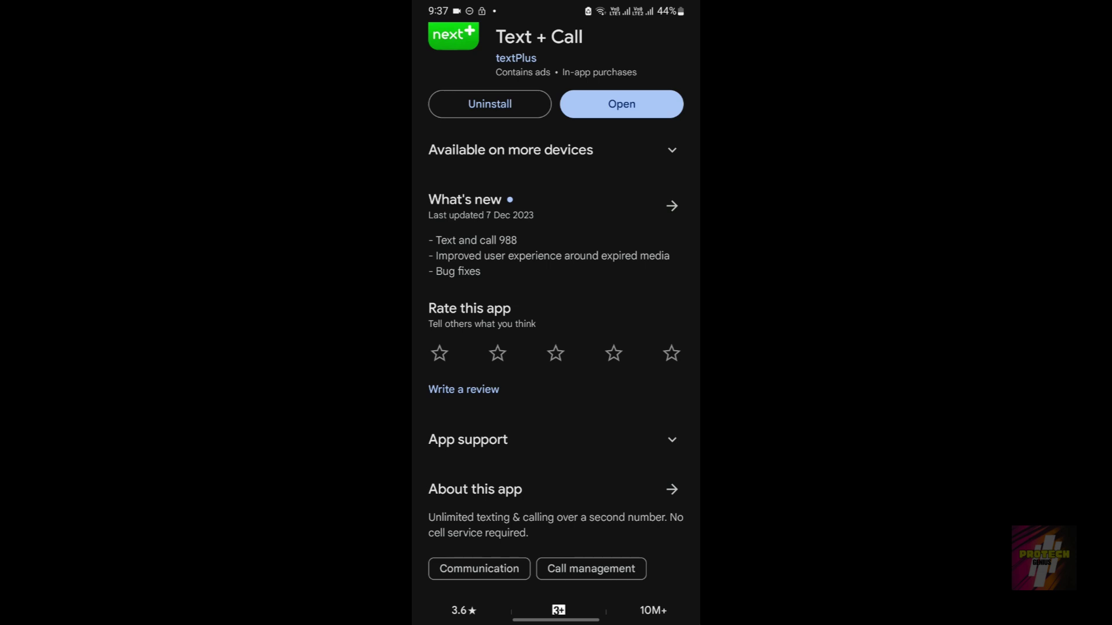
pyautogui.moveTo(483, 33)
pyautogui.mouseDown()
pyautogui.moveTo(504, 255)
pyautogui.moveTo(483, 168)
pyautogui.mouseUp()
pyautogui.click(672, 489)
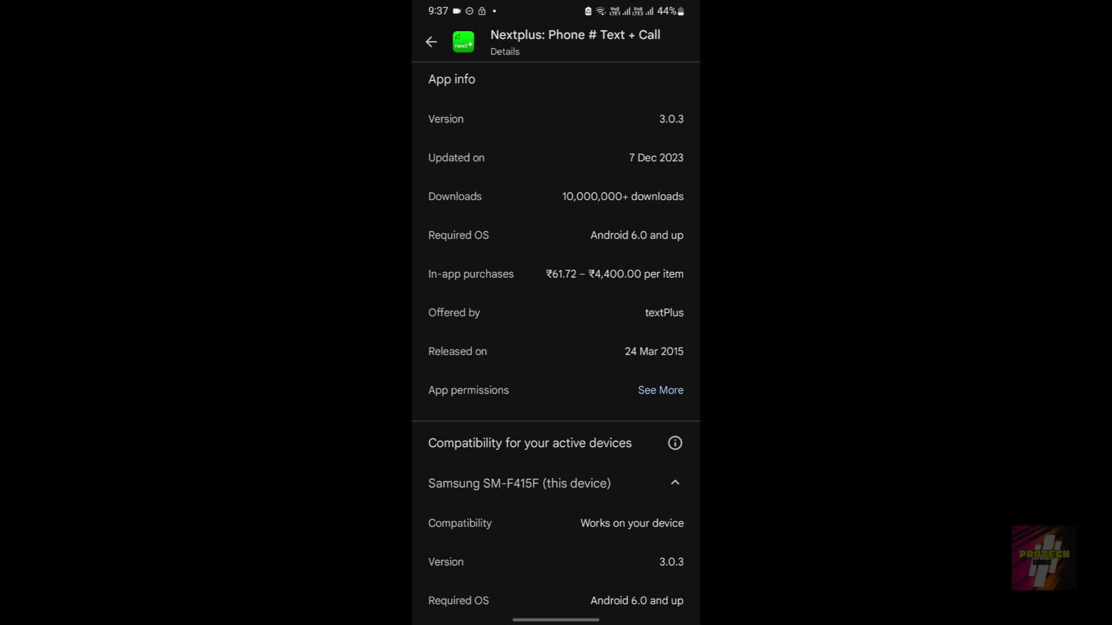
pyautogui.moveTo(698, 278); pyautogui.dragTo(654, 278)
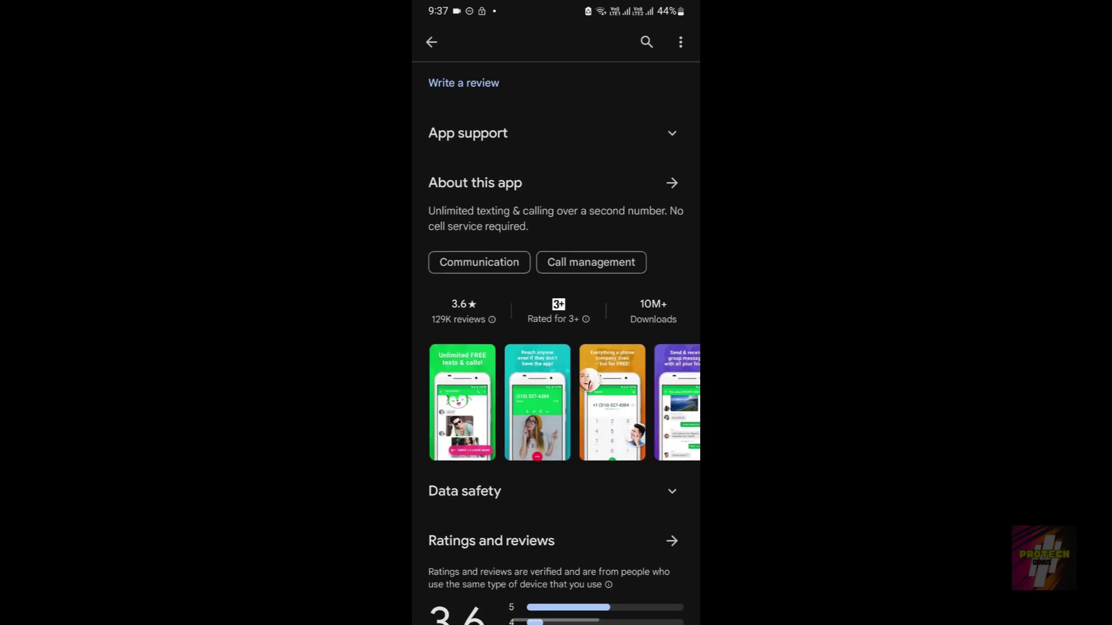
pyautogui.scroll(10, 556, 313)
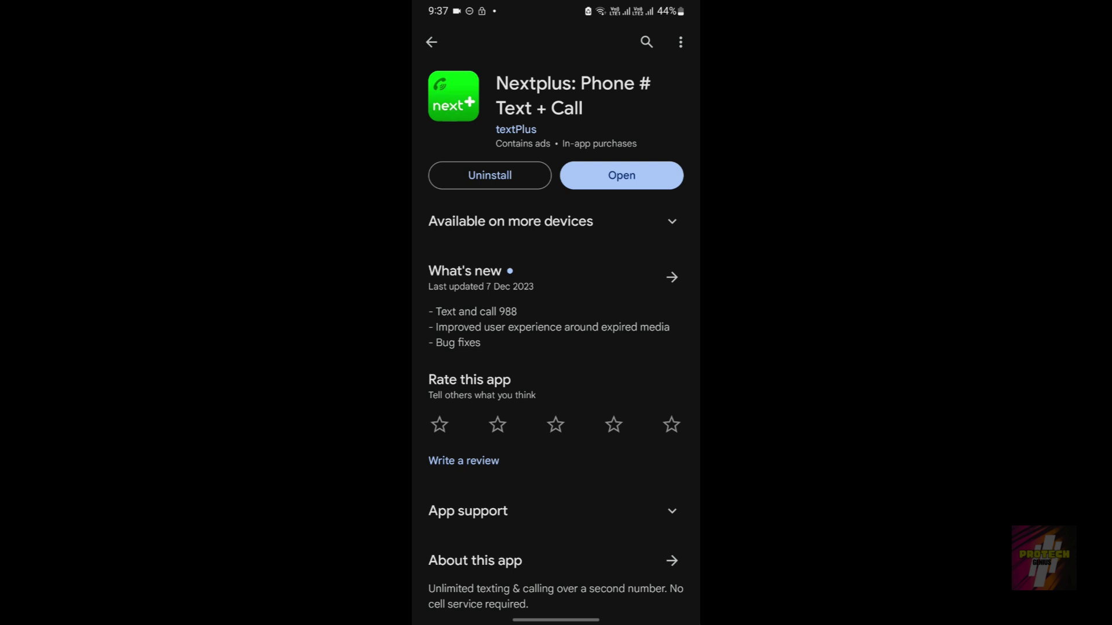
# Open Nextplus's App info from the app drawer and view its Storage page: 7.50 MB cache, 20.49 MB data
pyautogui.moveTo(698, 278); pyautogui.dragTo(654, 278)
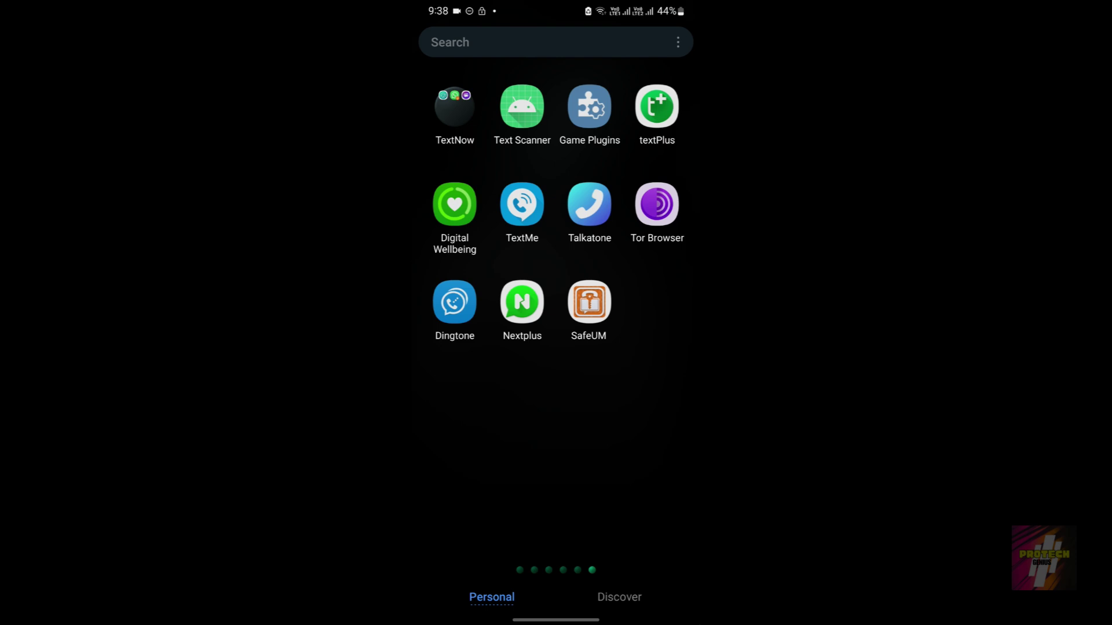
pyautogui.click(513, 312)
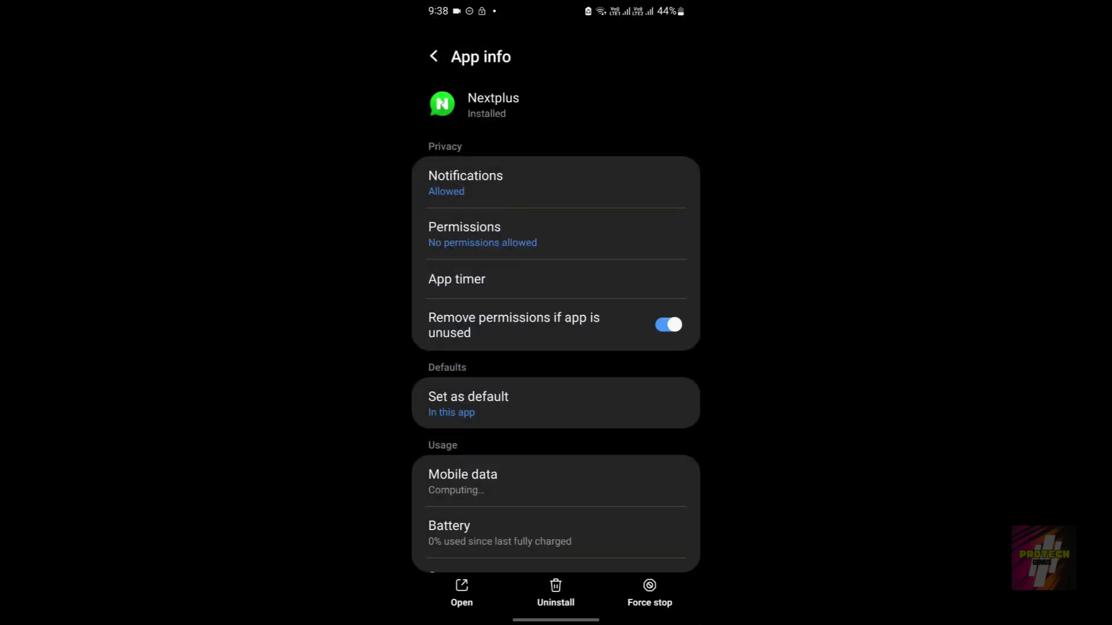
pyautogui.moveTo(444, 412); pyautogui.dragTo(437, 261)
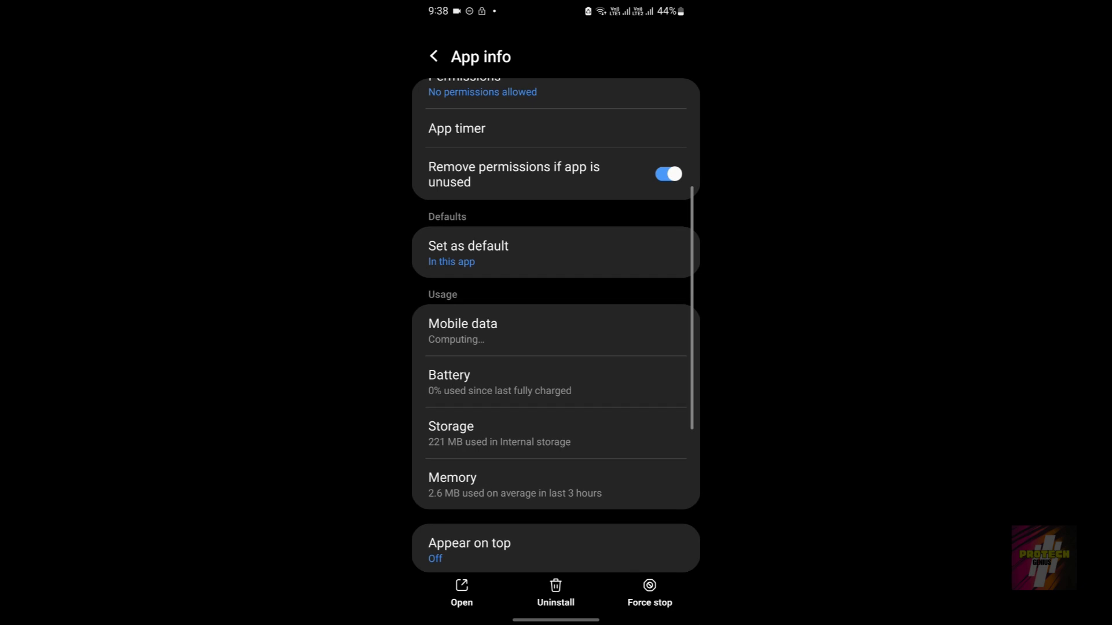
pyautogui.click(454, 440)
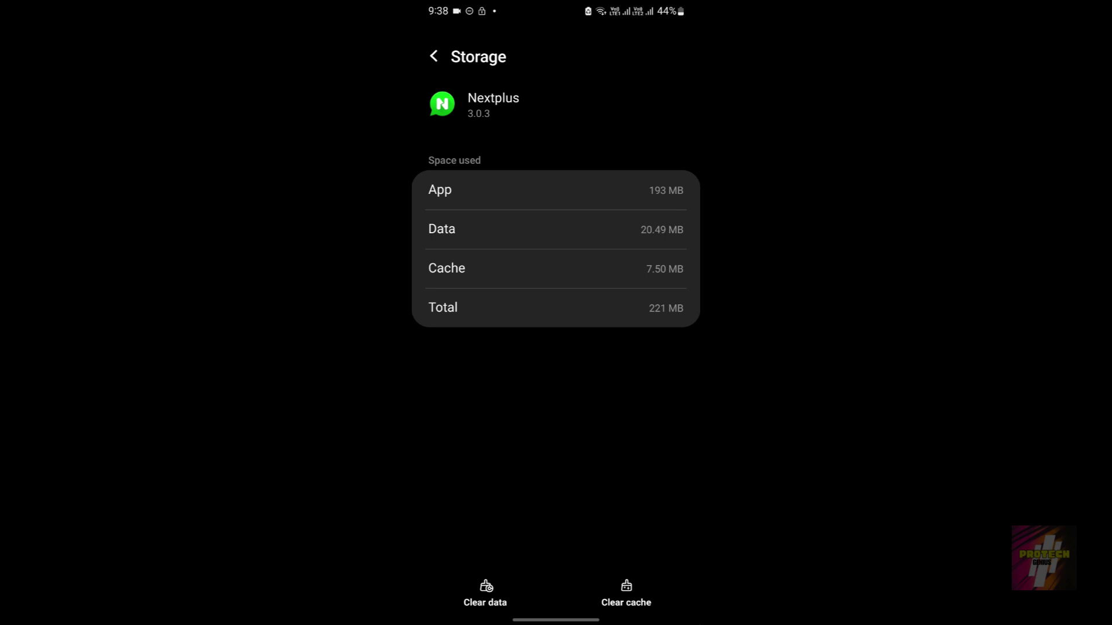
# Clear Nextplus's cache to 0 B, then check the app's contacts list via Recents
pyautogui.click(626, 593)
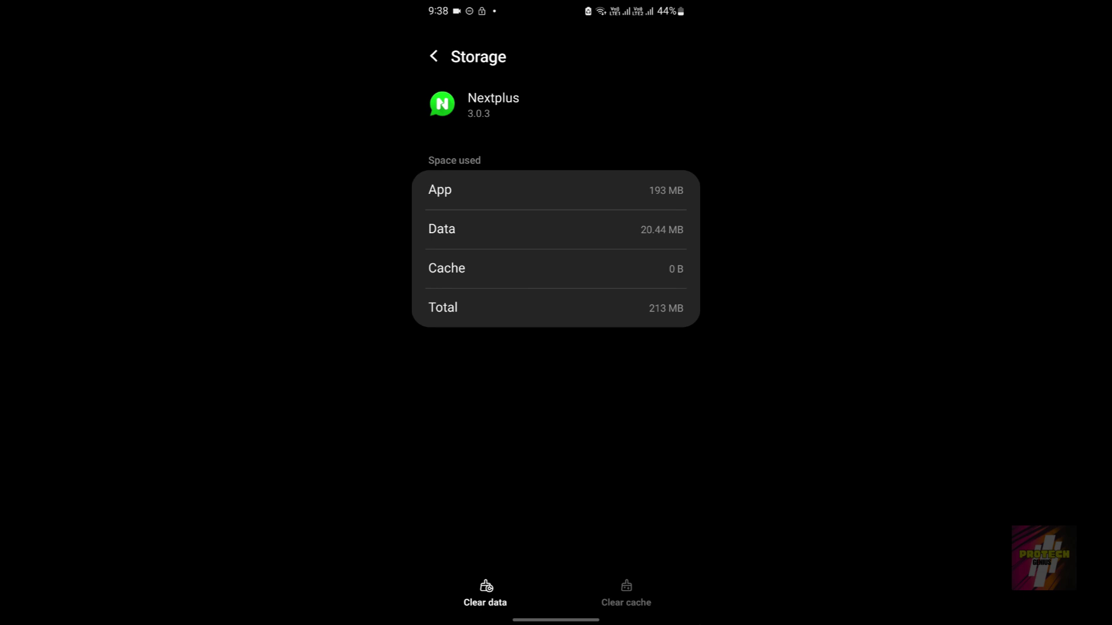
pyautogui.moveTo(596, 616); pyautogui.dragTo(593, 509)
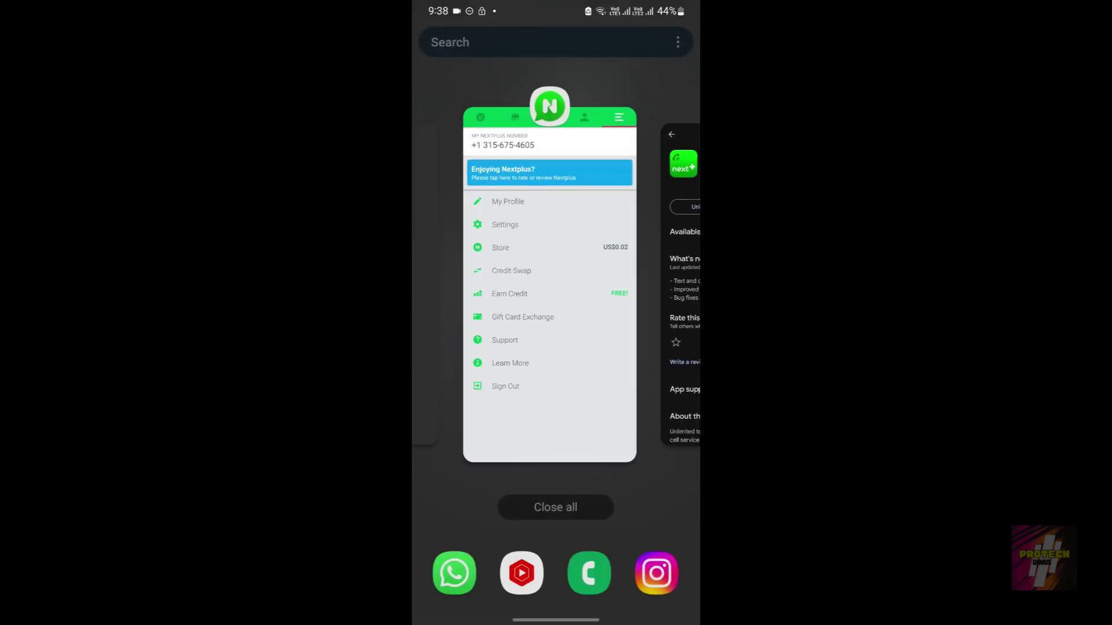
pyautogui.click(579, 410)
pyautogui.click(467, 410)
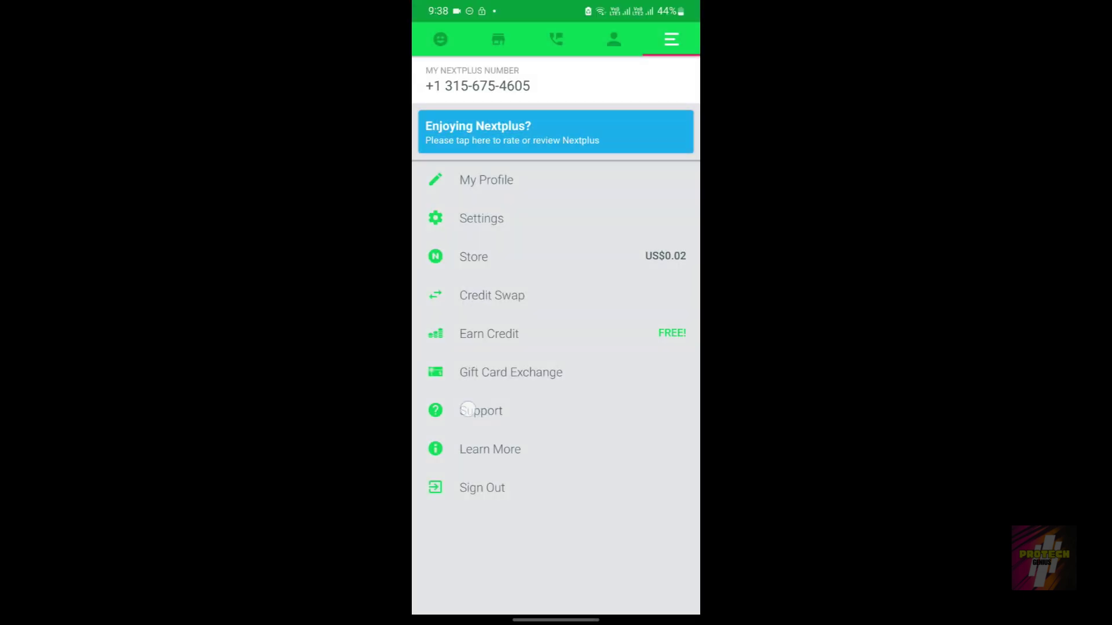
pyautogui.moveTo(472, 367)
pyautogui.mouseDown()
pyautogui.moveTo(580, 371)
pyautogui.moveTo(472, 368)
pyautogui.mouseUp()
# Return to Nextplus storage settings, start Clear data, and dismiss the deletion warning
pyautogui.moveTo(585, 564); pyautogui.dragTo(581, 551)
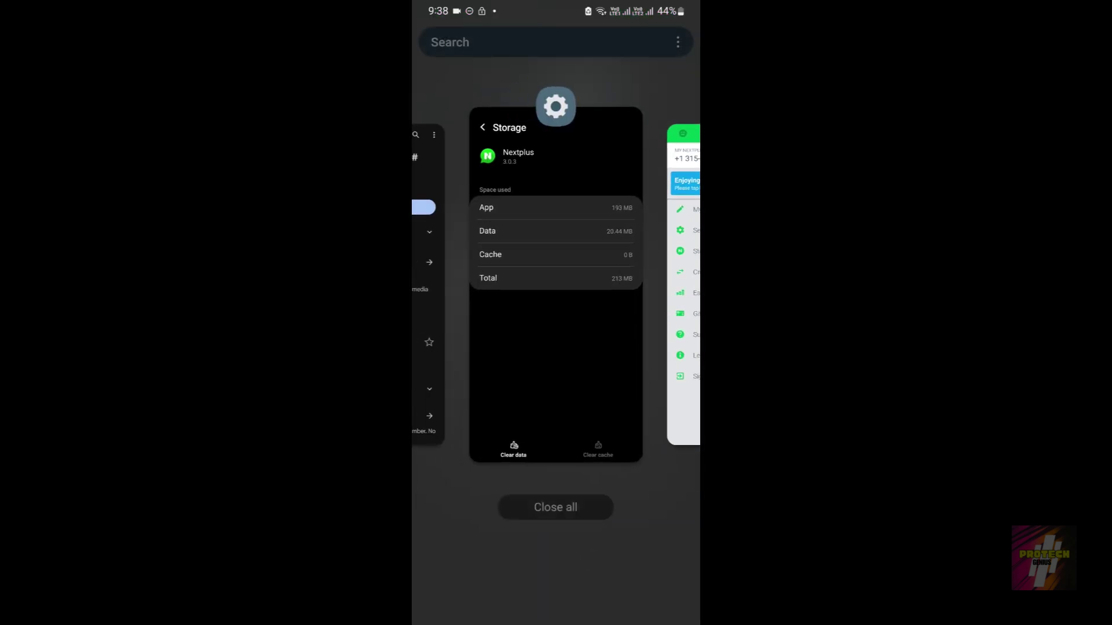
pyautogui.click(586, 410)
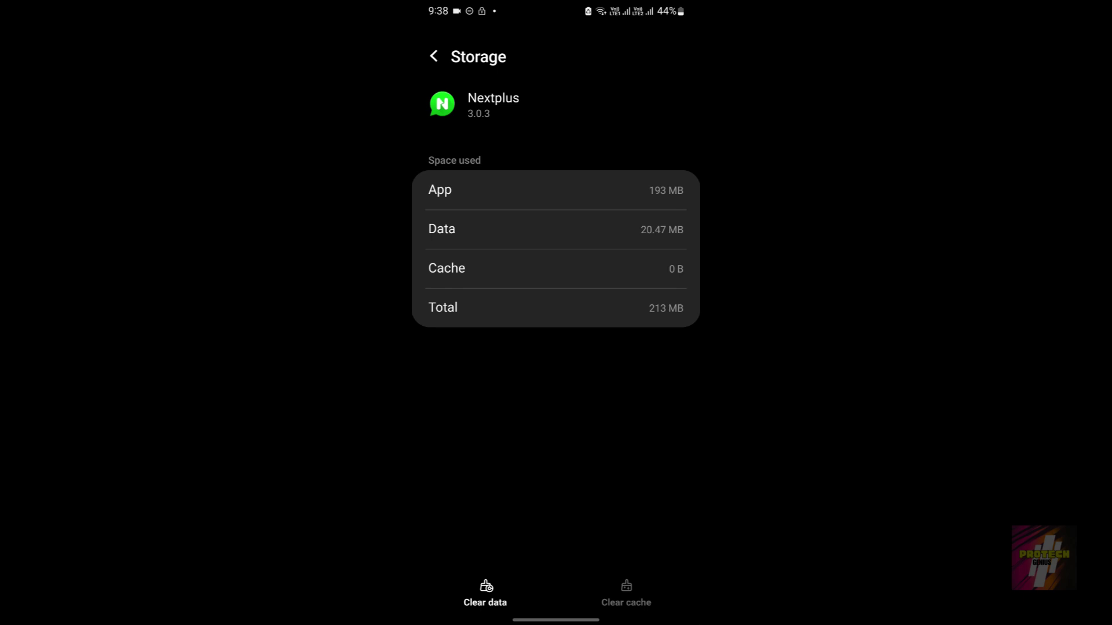
pyautogui.click(486, 593)
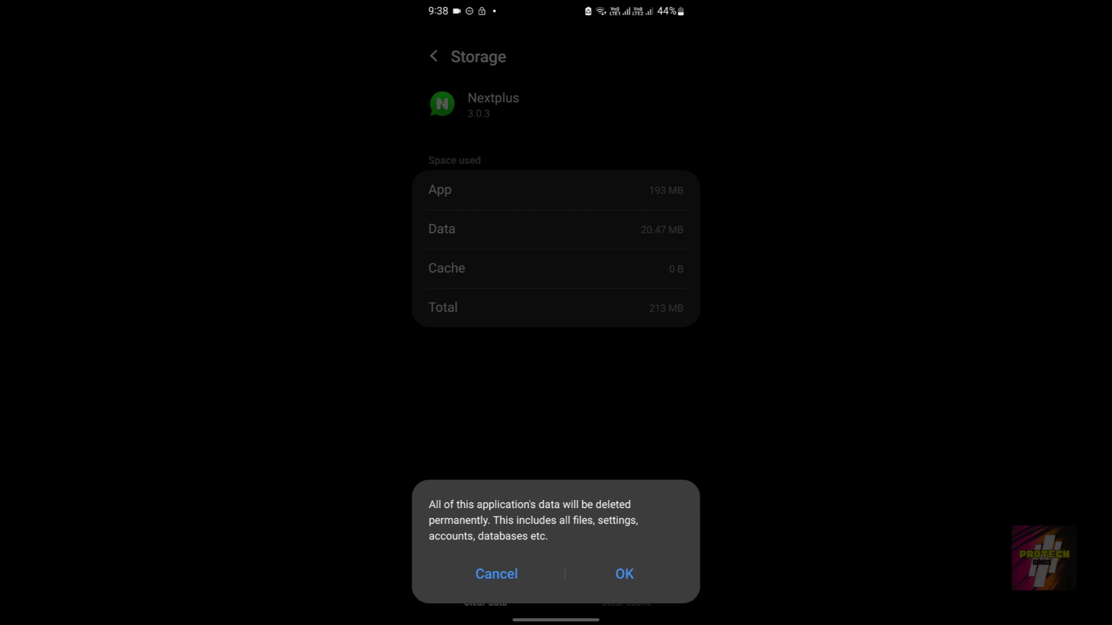
pyautogui.click(624, 574)
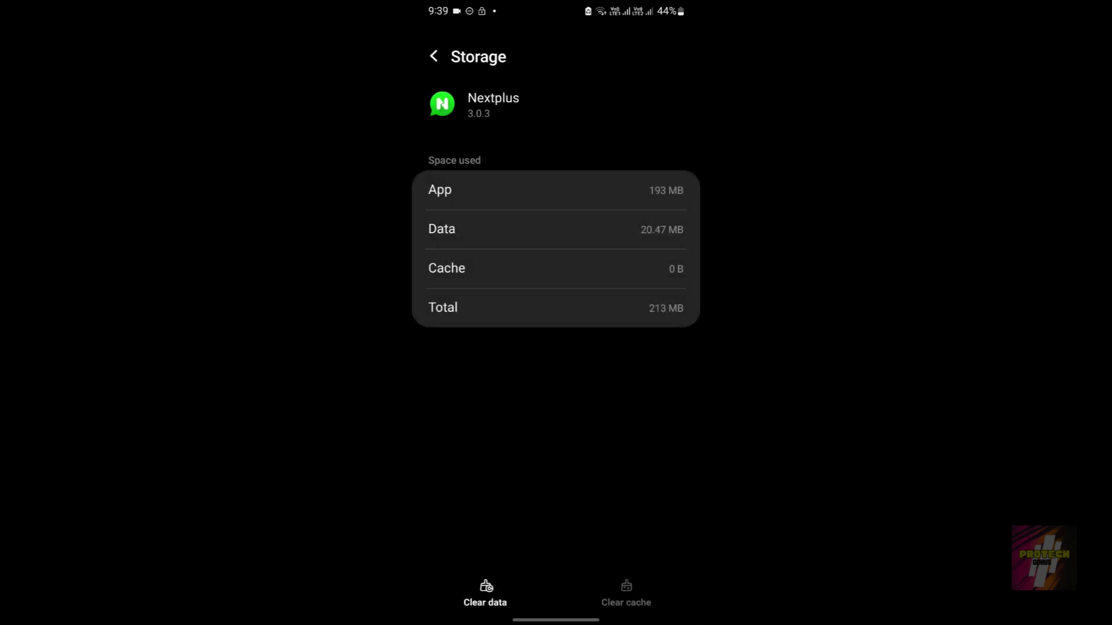
# Reopen Nextplus from Recents and view the Oops error screenshot, showing then hiding its details
pyautogui.moveTo(581, 601); pyautogui.dragTo(581, 434)
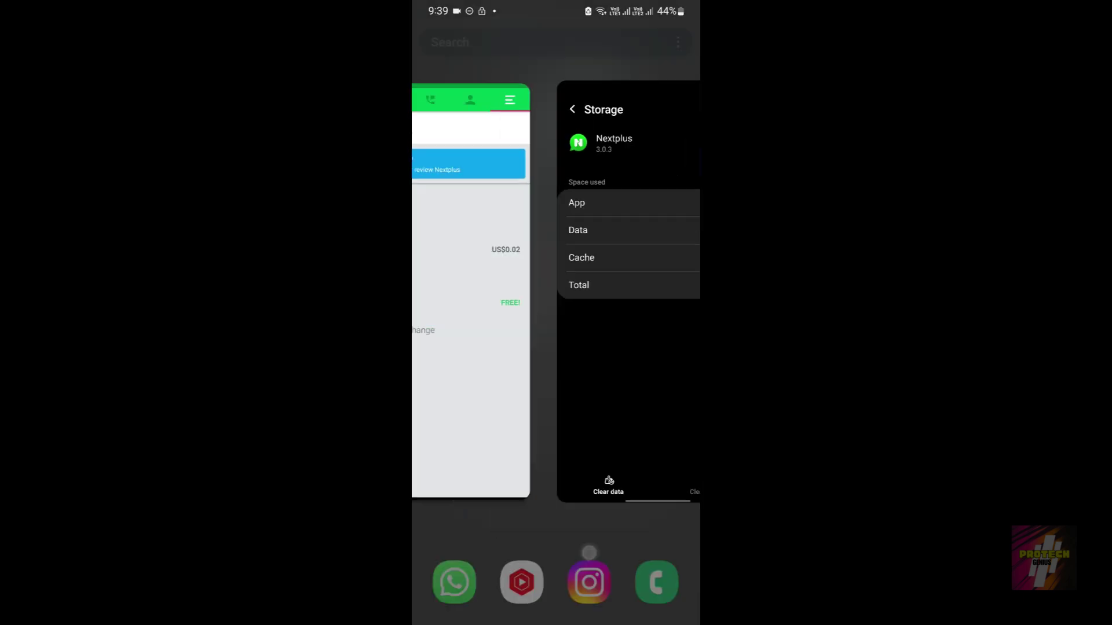
pyautogui.click(568, 407)
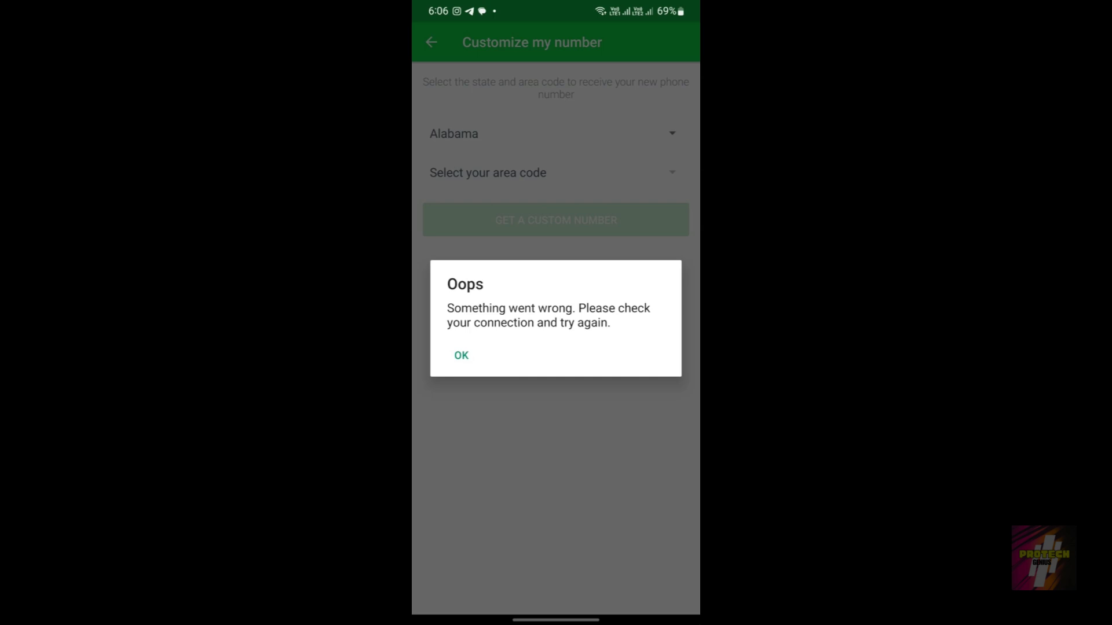
pyautogui.moveTo(592, 449); pyautogui.dragTo(593, 439)
pyautogui.click(594, 437)
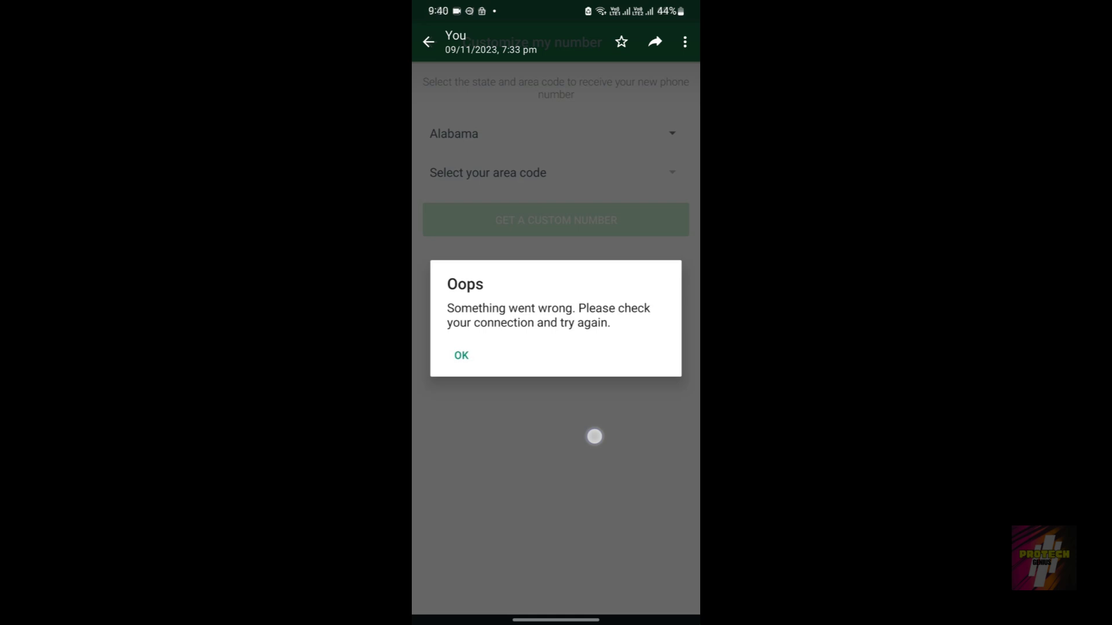
pyautogui.click(594, 436)
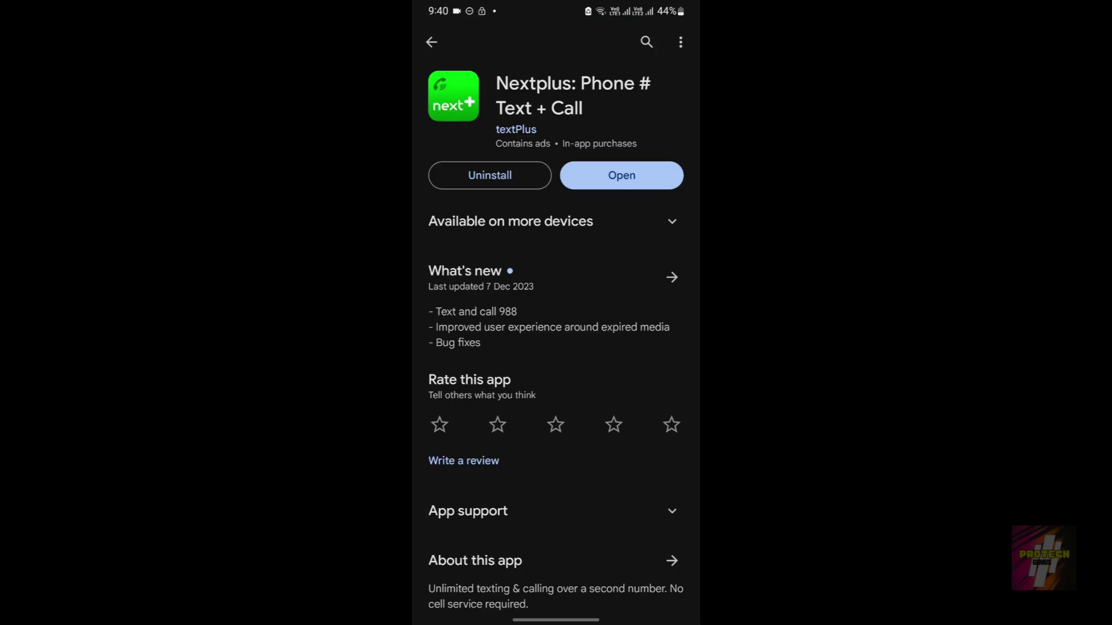
# View Nextplus's preview images full-size, from the first through keypad to group messages
pyautogui.scroll(-5, 620, 375)
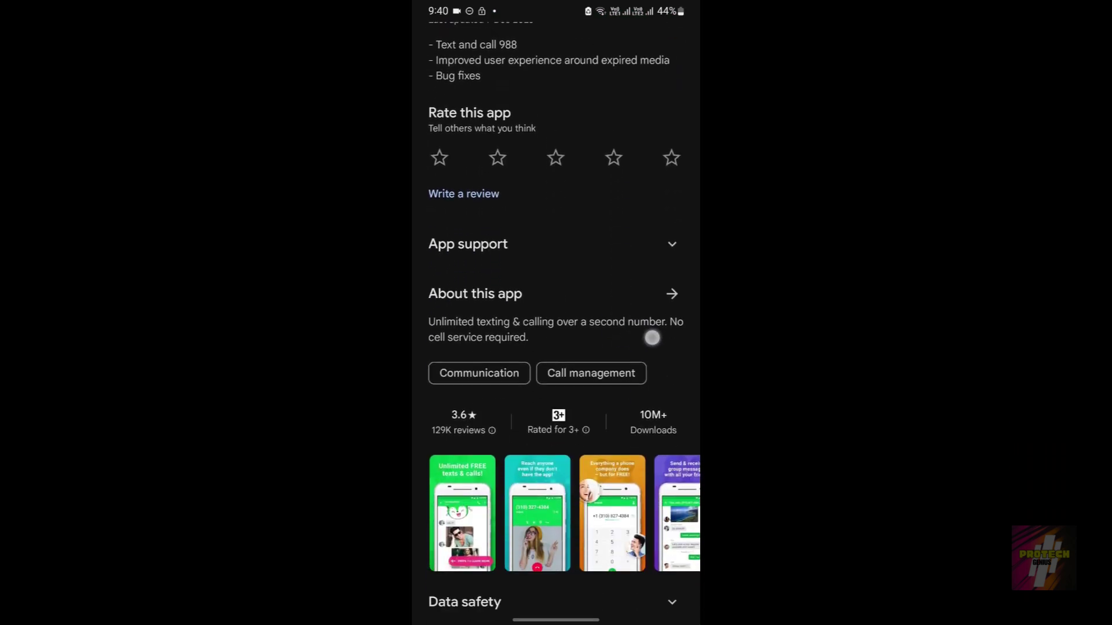
pyautogui.scroll(-2, 652, 337)
pyautogui.click(464, 476)
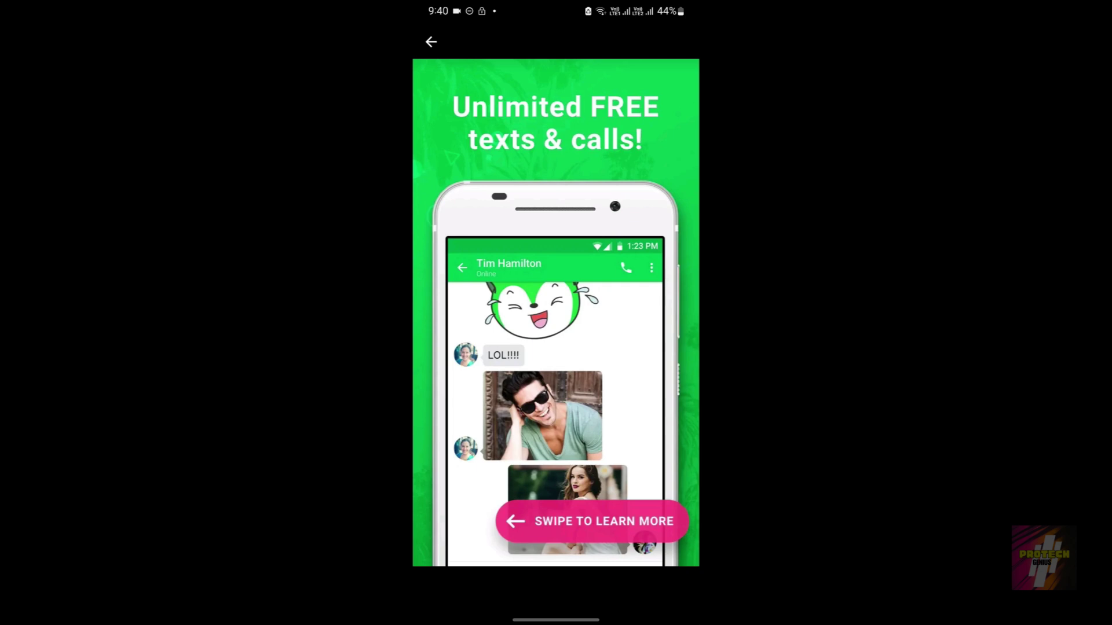
pyautogui.moveTo(563, 361); pyautogui.dragTo(417, 365)
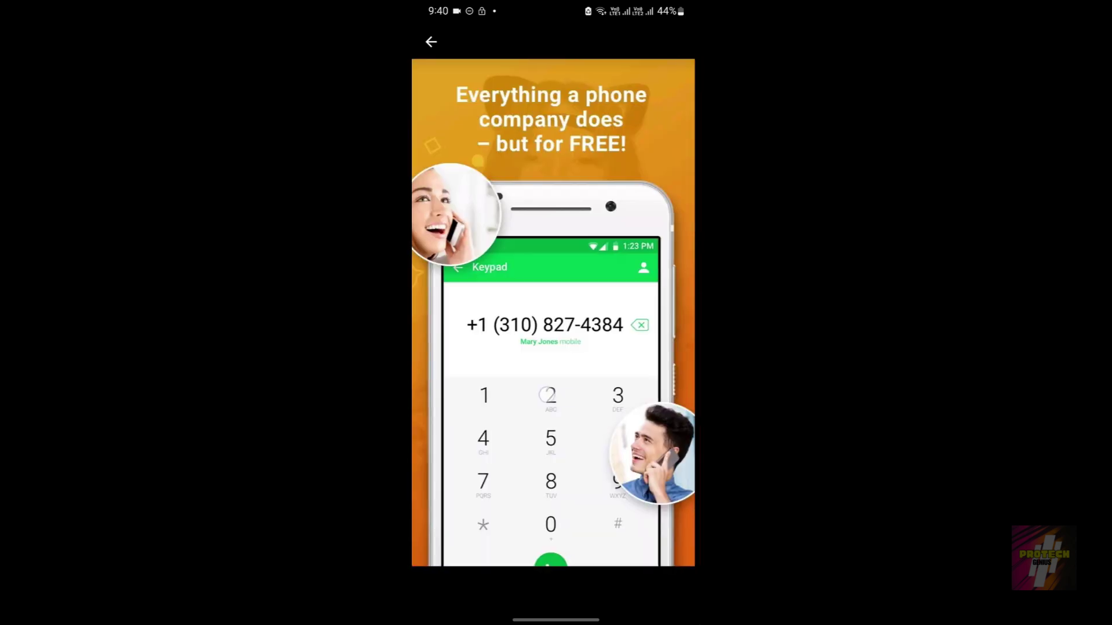
pyautogui.moveTo(546, 395); pyautogui.dragTo(423, 400)
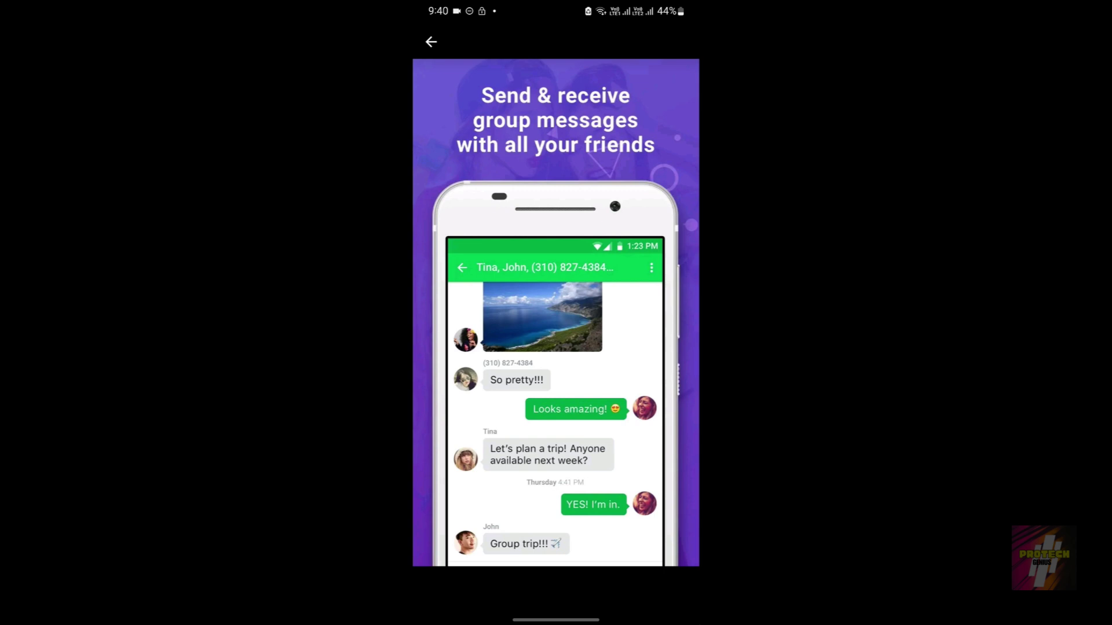